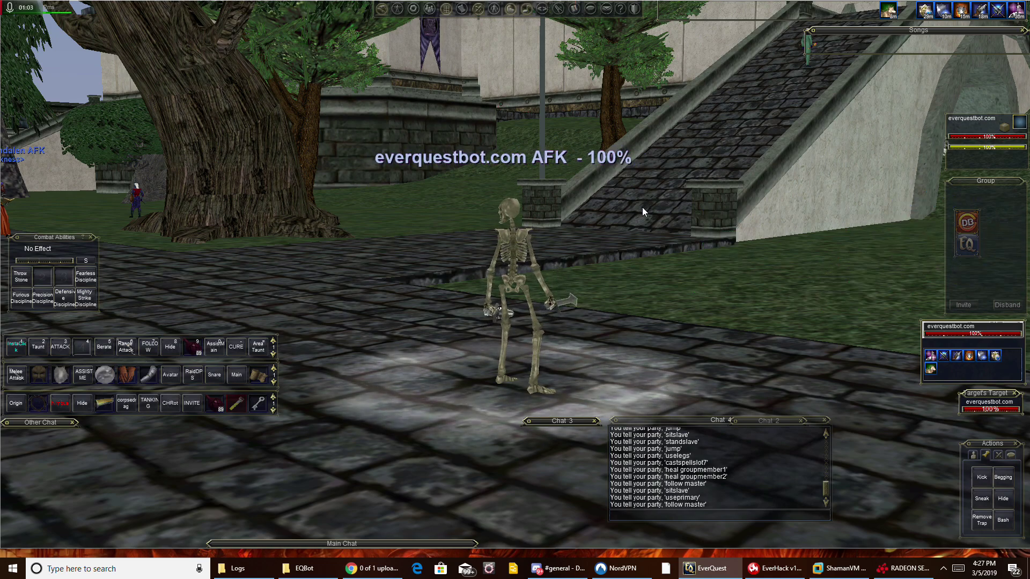
Clear the stray '/' from the EverQuest chat line.
{"action": "type", "text": "/log"}
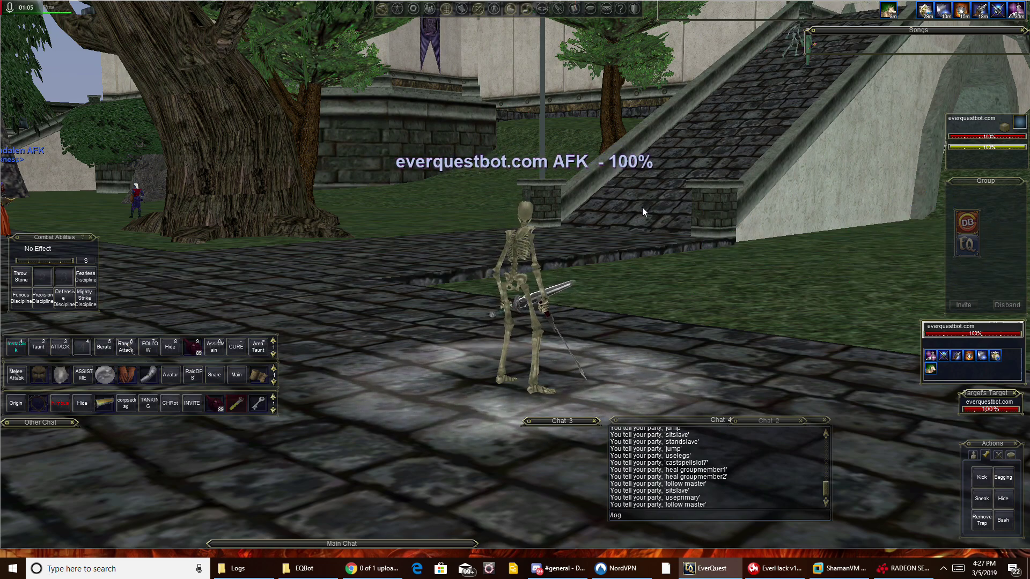
{"action": "key", "text": "BackSpace"}
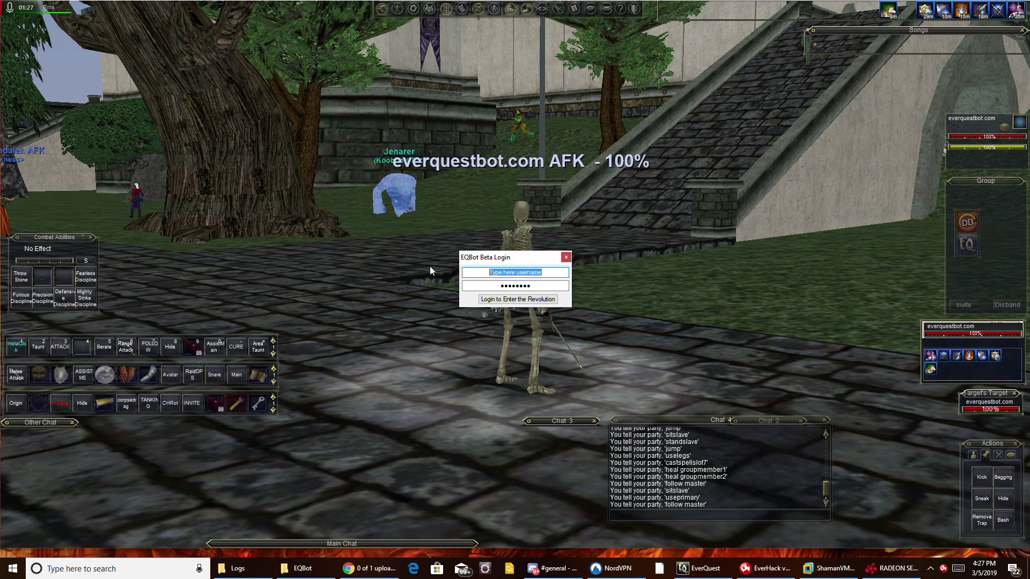
Sign in to the EQBot beta with the account username and password.
{"action": "type", "text": "devbuild"}
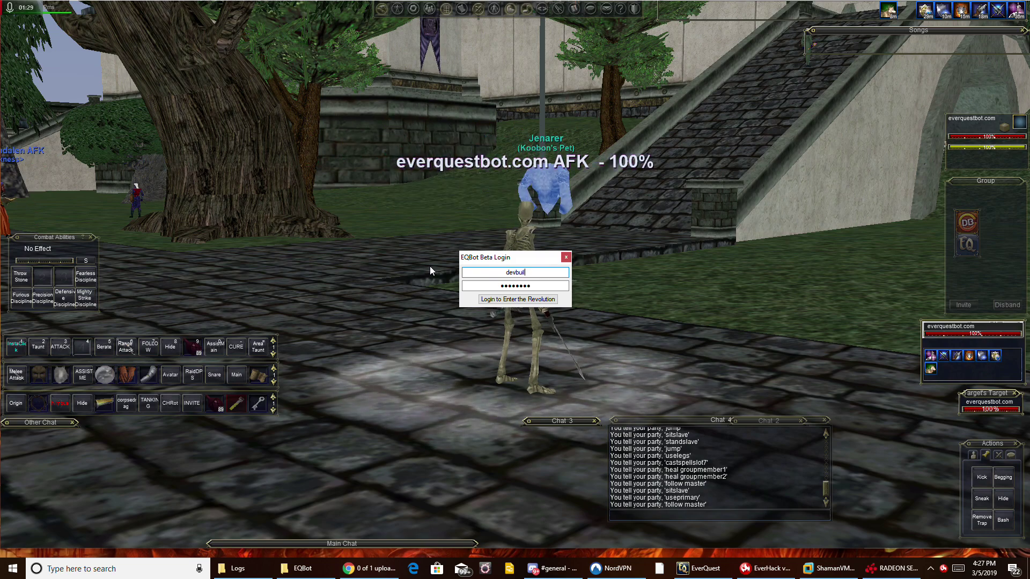
{"action": "key", "text": "Tab"}
{"action": "type", "text": "****"}
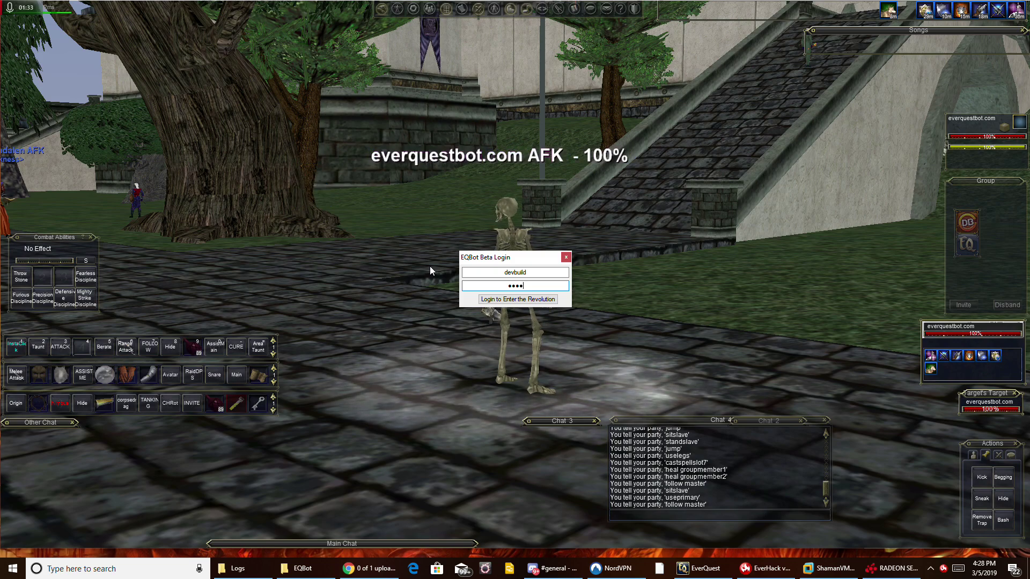
{"action": "left_click", "coordinate": [492, 299]}
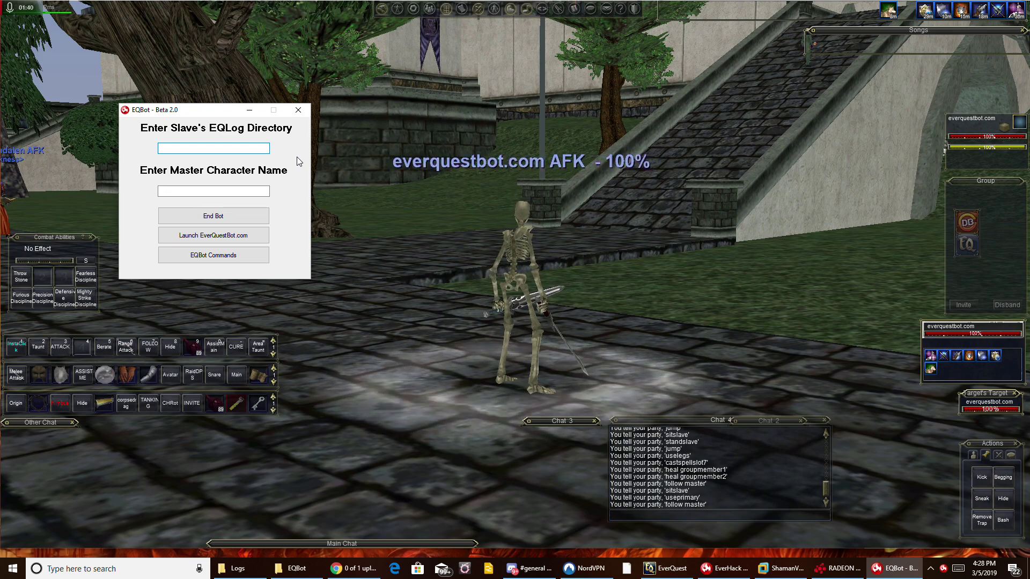
Enter the master character's name in EQBot, then bring up the EverQuest Logs folder.
{"action": "left_click", "coordinate": [214, 192]}
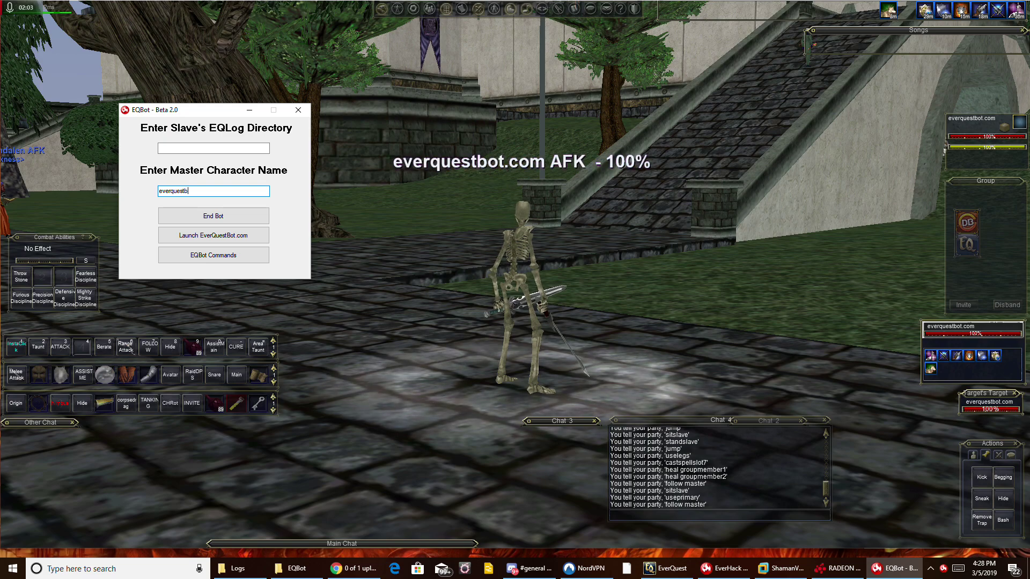
{"action": "type", "text": "ot.com"}
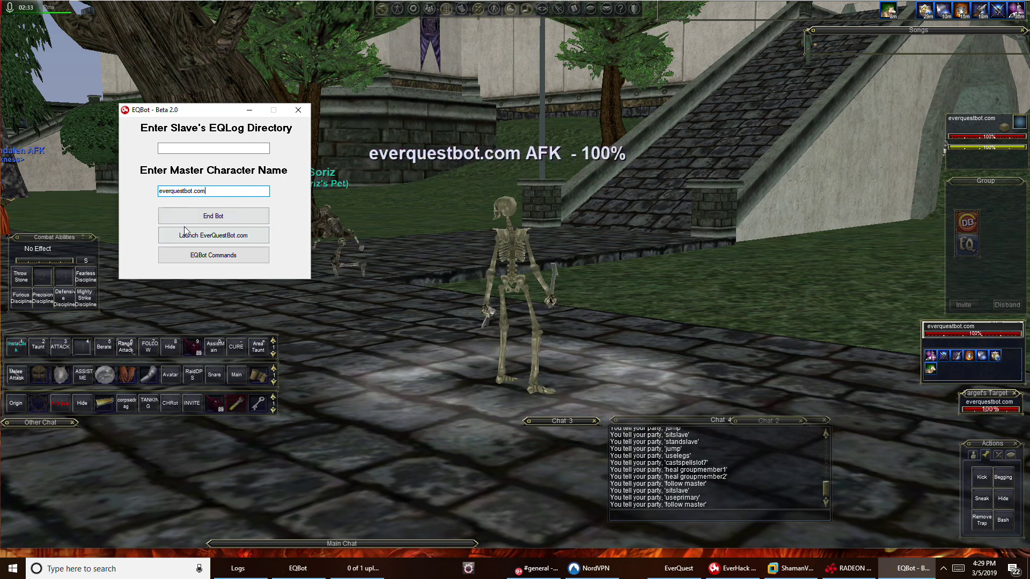
{"action": "left_click", "coordinate": [208, 149]}
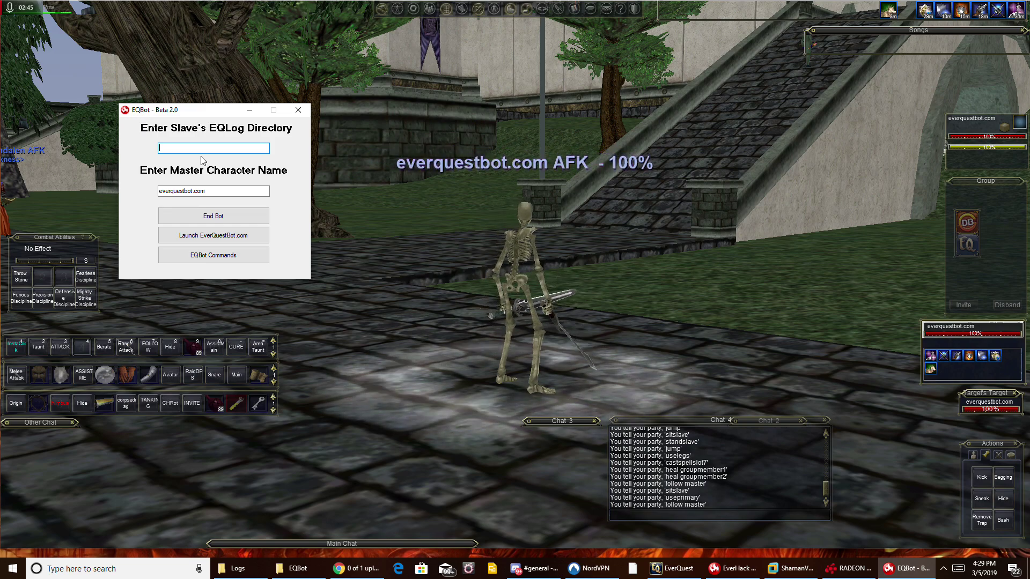
{"action": "left_click", "coordinate": [240, 567]}
Select the character's eqlog file in the Logs folder and copy its name via rename.
{"action": "left_click_drag", "start_coordinate": [421, 81], "coordinate": [692, 57]}
{"action": "left_click", "coordinate": [673, 125]}
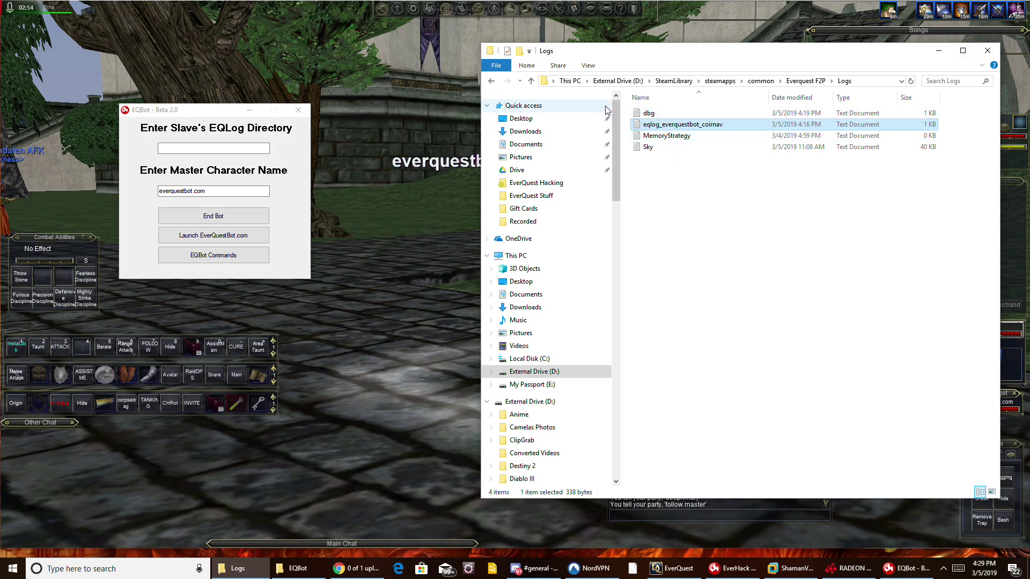
{"action": "left_click", "coordinate": [858, 82]}
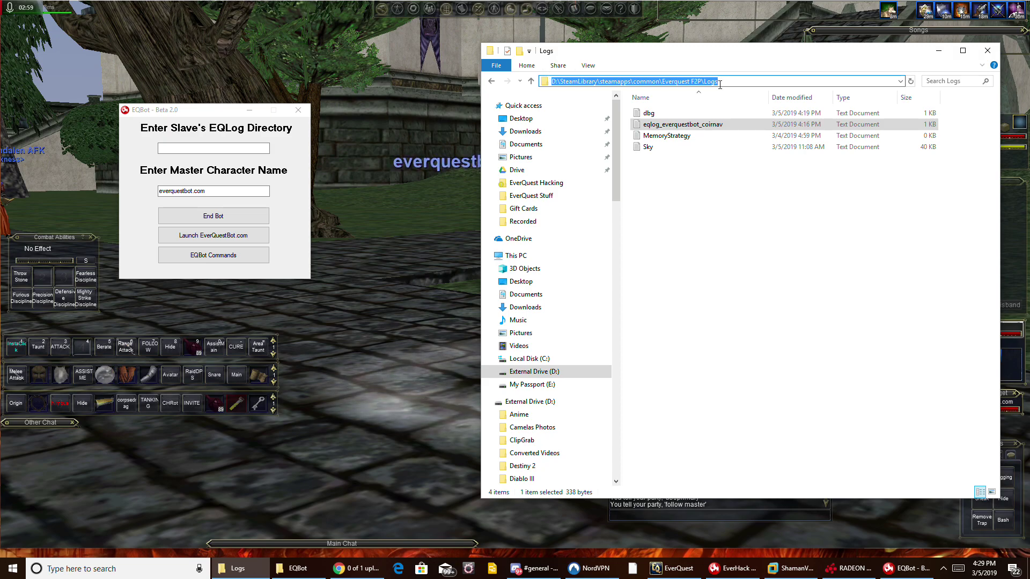
{"action": "right_click", "coordinate": [679, 124]}
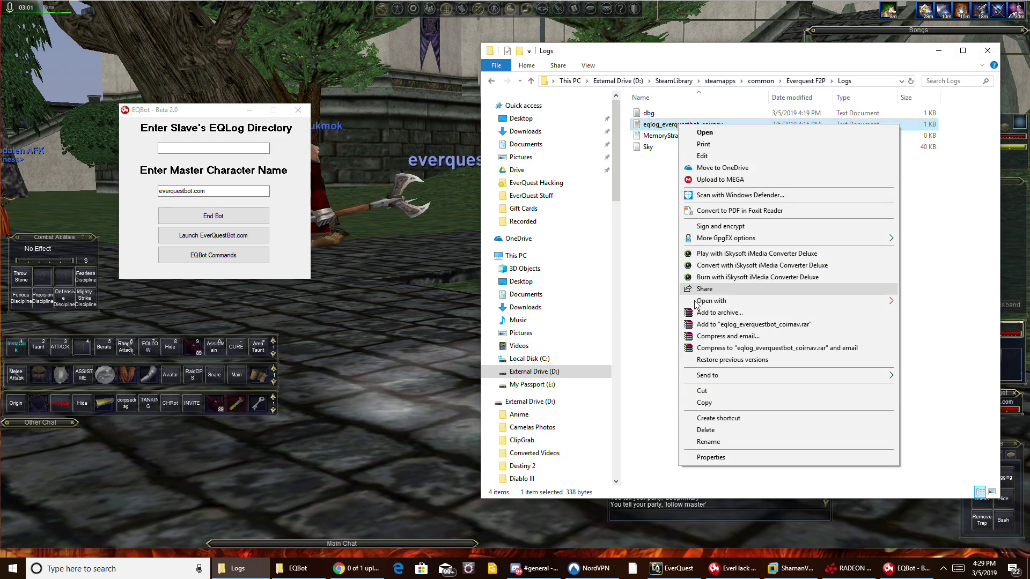
{"action": "left_click", "coordinate": [713, 442]}
{"action": "key", "text": "ctrl+c"}
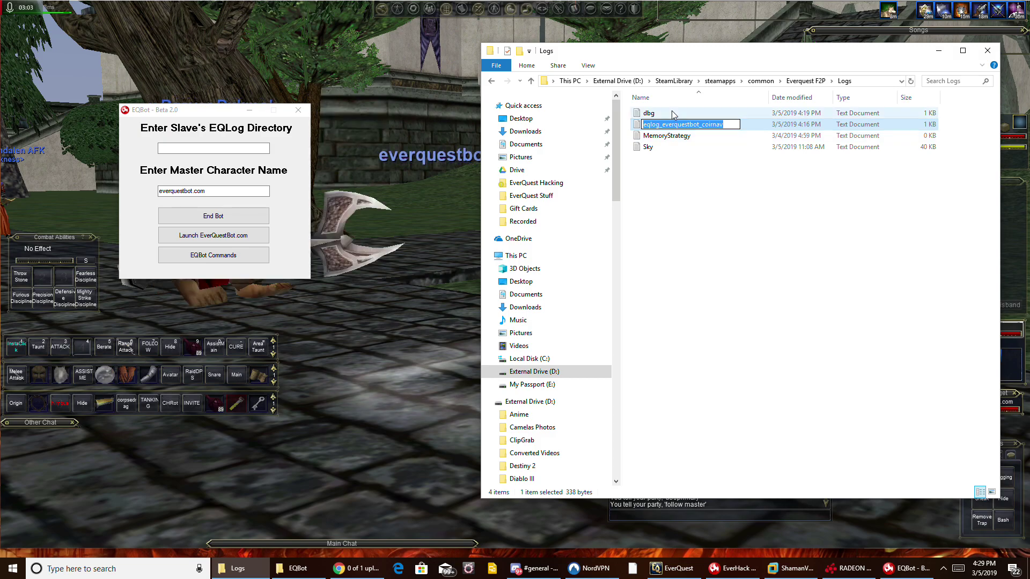
{"action": "right_click", "coordinate": [667, 127]}
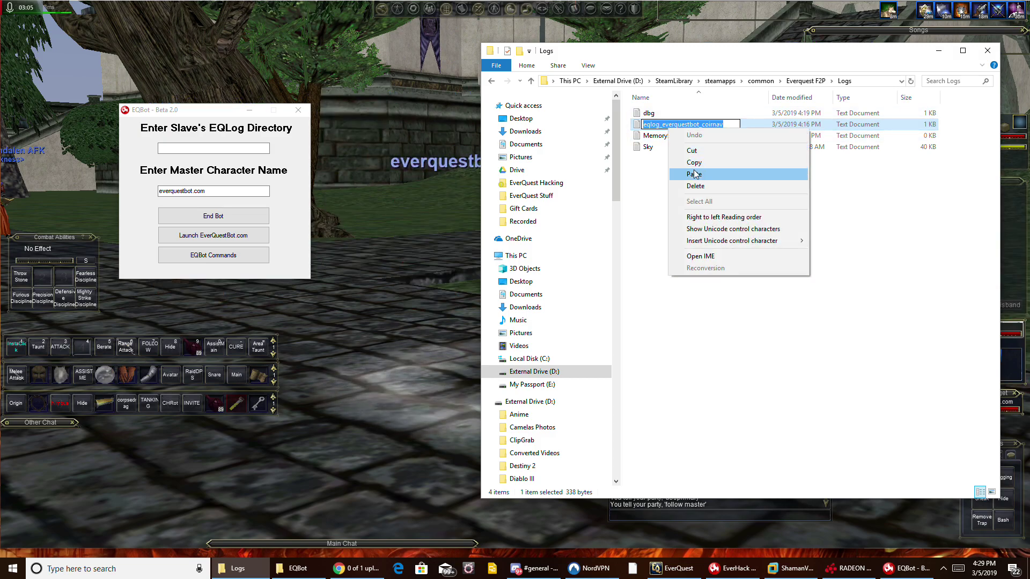
{"action": "left_click", "coordinate": [694, 174]}
{"action": "left_click", "coordinate": [777, 171]}
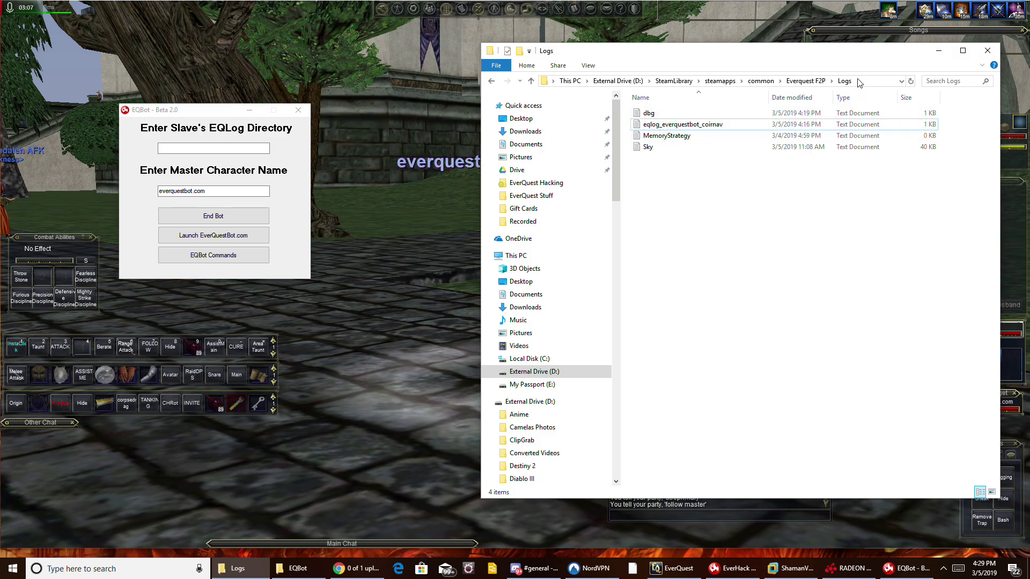
Append '\' and the eqlog file name to the Logs folder path in the address bar.
{"action": "left_click", "coordinate": [836, 80]}
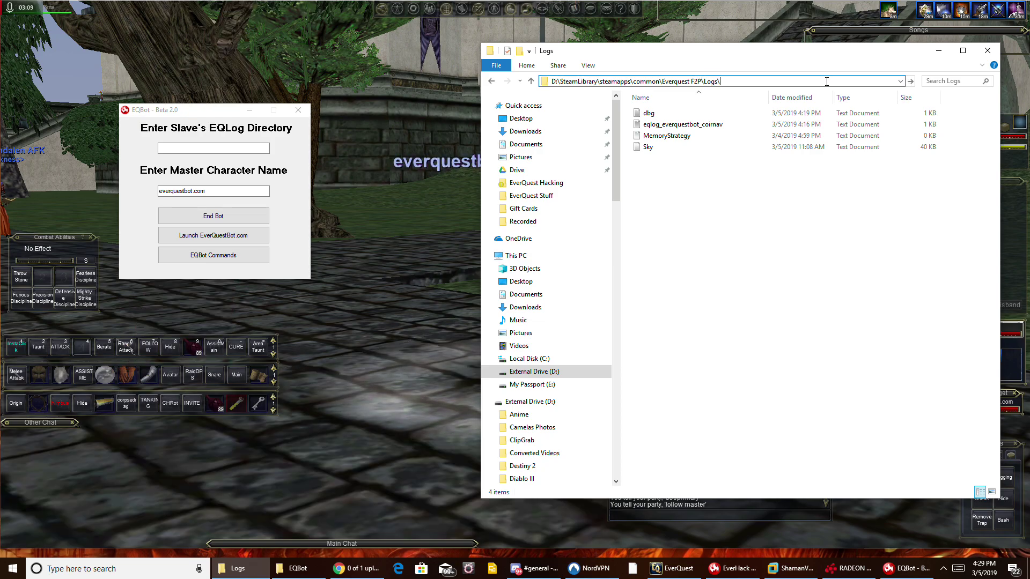
{"action": "type", "text": "\\"}
{"action": "key", "text": "ctrl+v"}
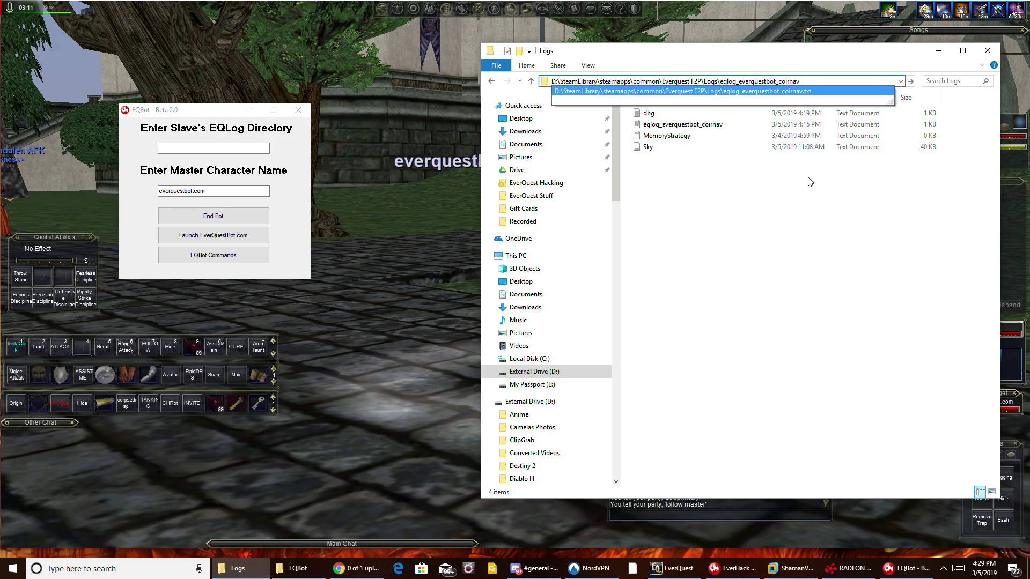
{"action": "key", "text": "Escape"}
{"action": "left_click", "coordinate": [859, 81]}
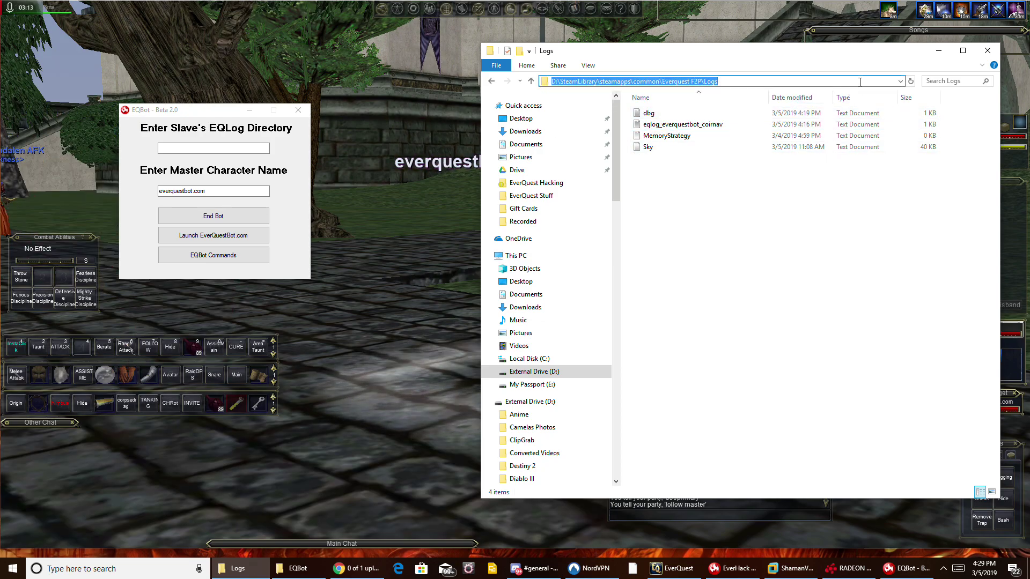
{"action": "type", "text": "\\"}
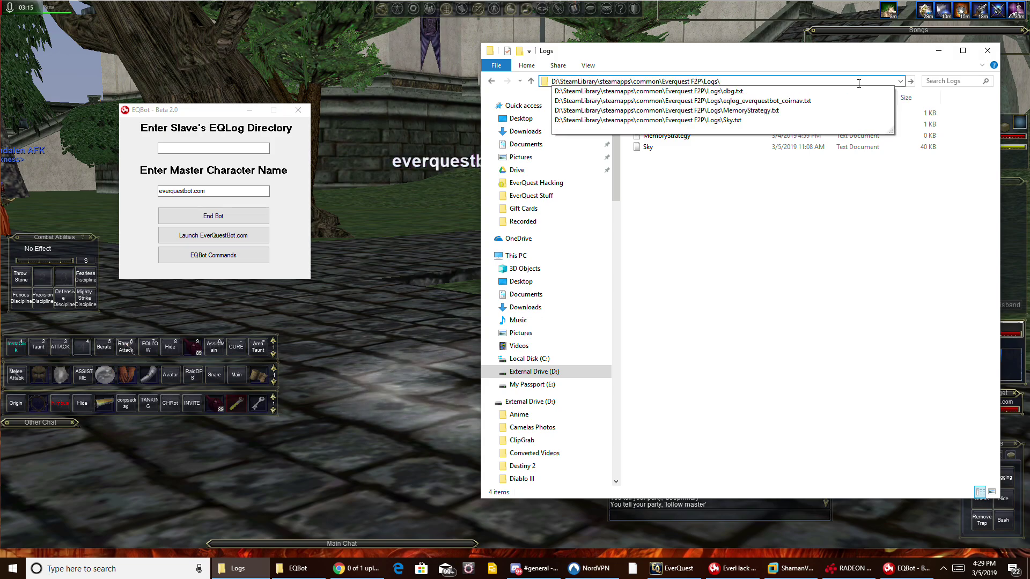
{"action": "key", "text": "ctrl+v"}
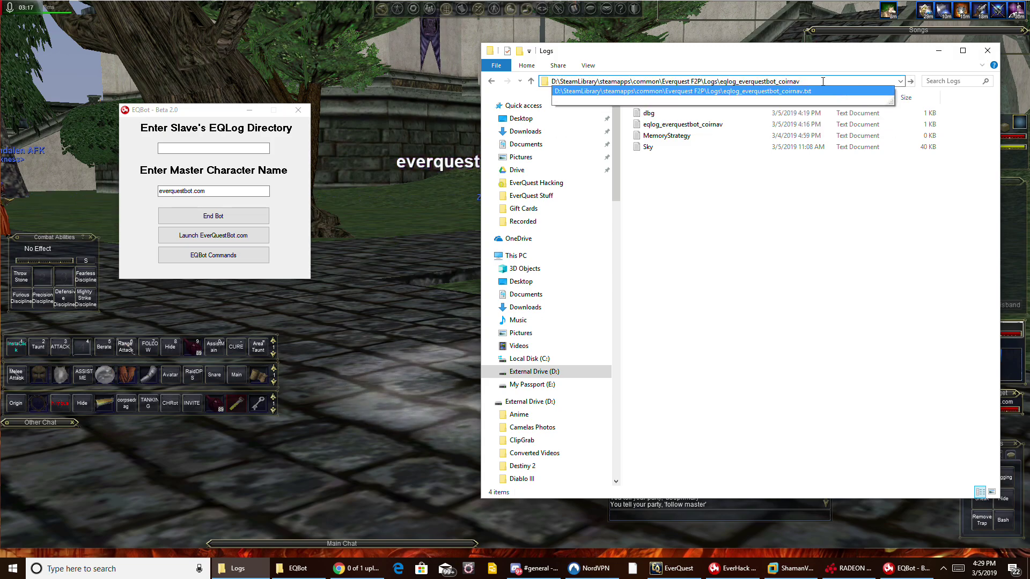
Select and copy the full log file path from the File Explorer address bar.
{"action": "left_click_drag", "start_coordinate": [837, 82], "coordinate": [605, 66]}
{"action": "right_click", "coordinate": [602, 80]}
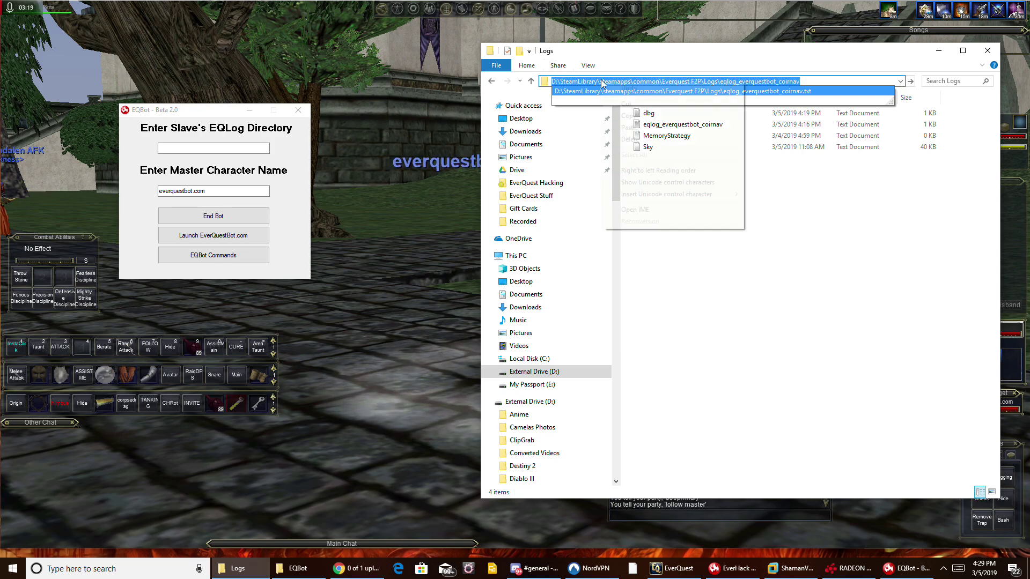
{"action": "left_click", "coordinate": [639, 114]}
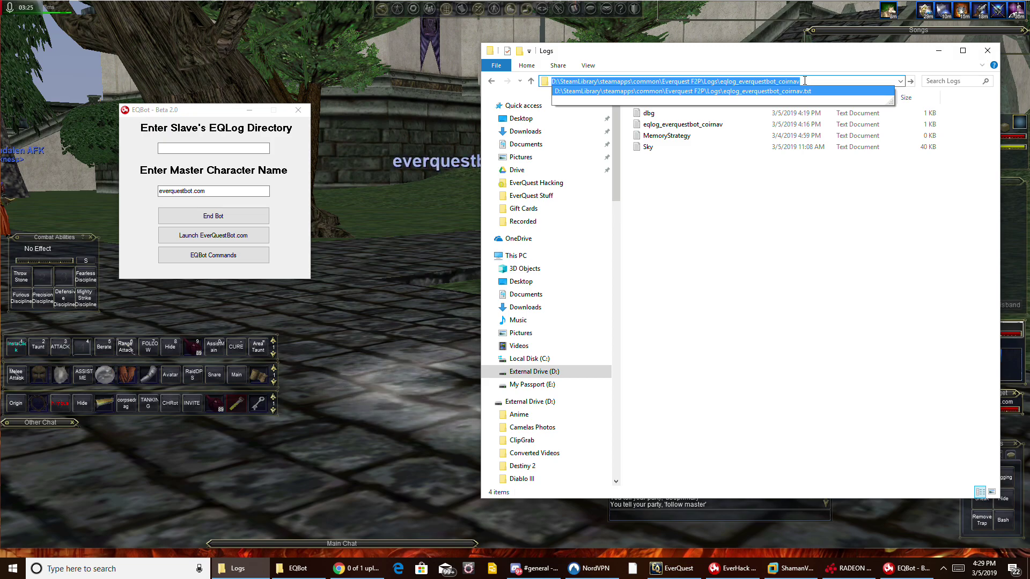
{"action": "left_click_drag", "start_coordinate": [802, 81], "coordinate": [579, 75]}
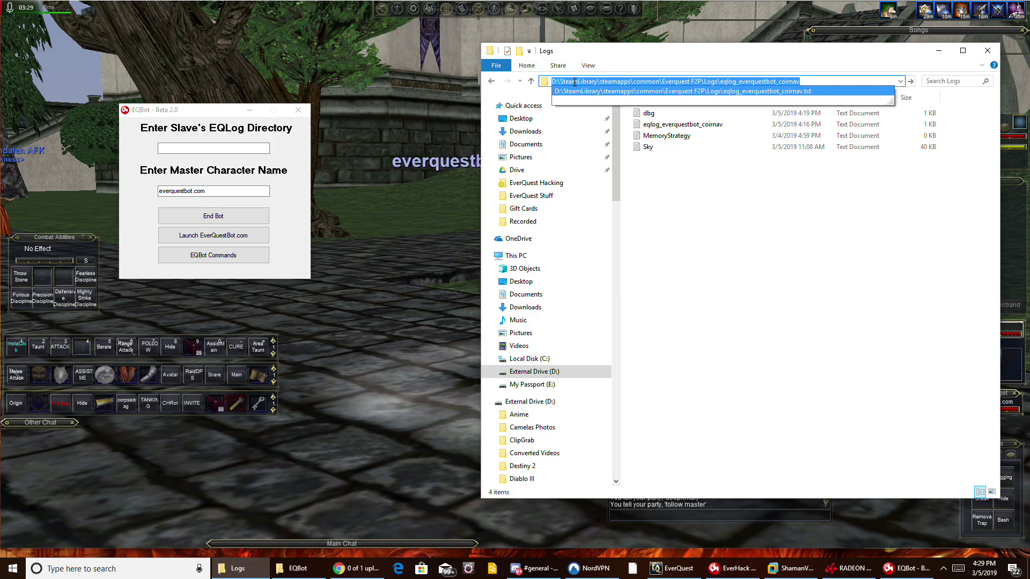
{"action": "left_click", "coordinate": [574, 82]}
{"action": "right_click", "coordinate": [575, 82]}
{"action": "left_click", "coordinate": [595, 115]}
{"action": "left_click", "coordinate": [695, 190]}
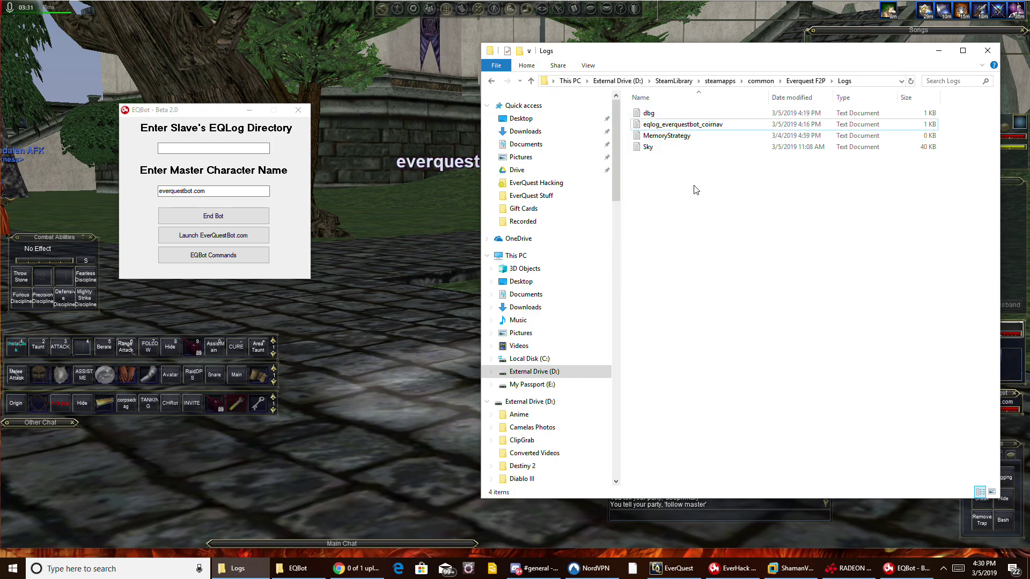
{"action": "right_click", "coordinate": [171, 149]}
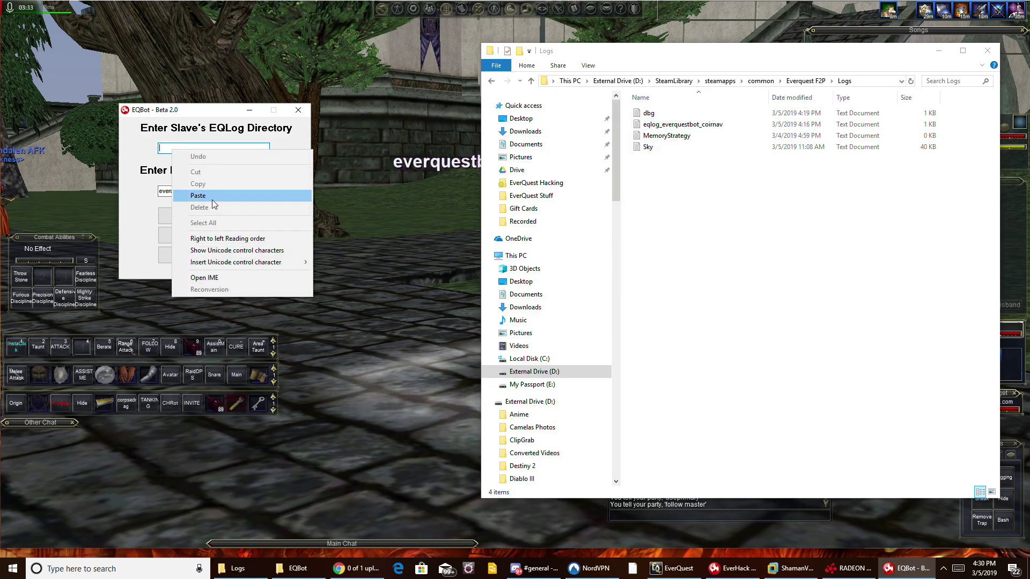
Paste the log path into EQBot's EQLog Directory field and try 'jump' in EverQuest chat.
{"action": "left_click", "coordinate": [198, 195]}
{"action": "left_click", "coordinate": [536, 128]}
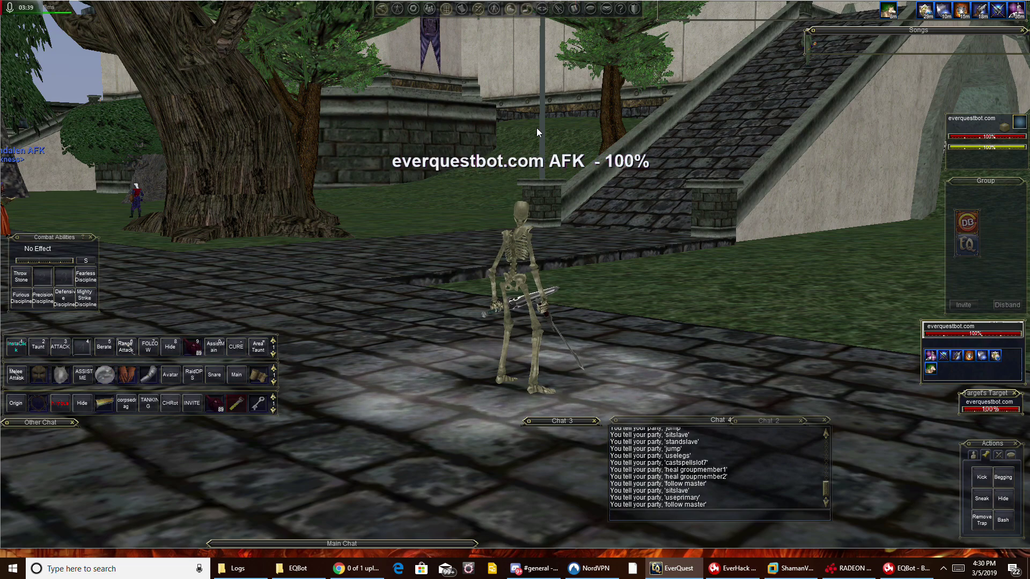
{"action": "type", "text": "jump"}
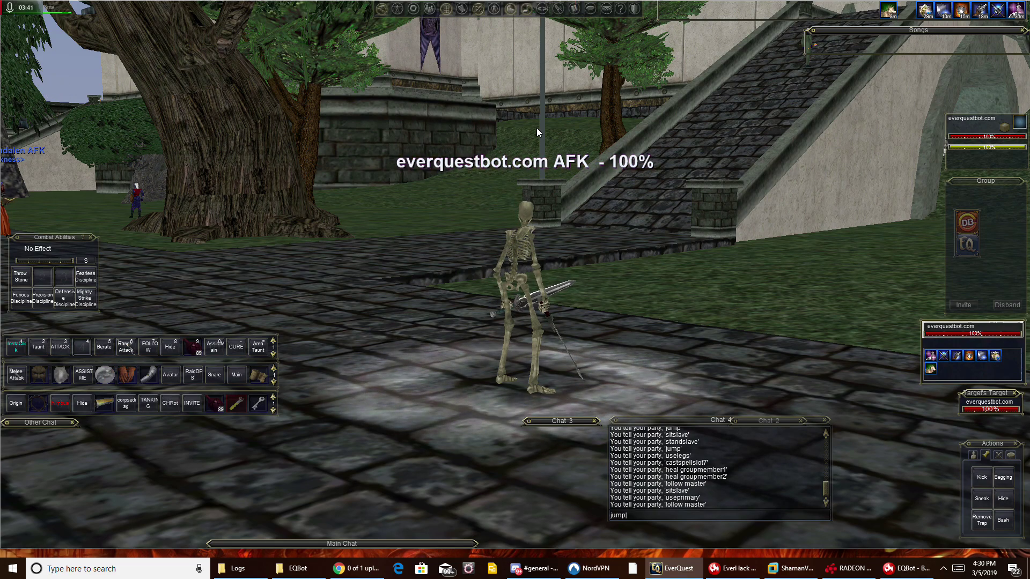
{"action": "key", "text": "BackSpace"}
{"action": "key", "text": "BackSpace"}
{"action": "key", "text": "BackSpace"}
{"action": "key", "text": "BackSpace"}
Send 'assistcastspell' in EverQuest chat, then open EQBot's Commands reference page.
{"action": "type", "text": "assist"}
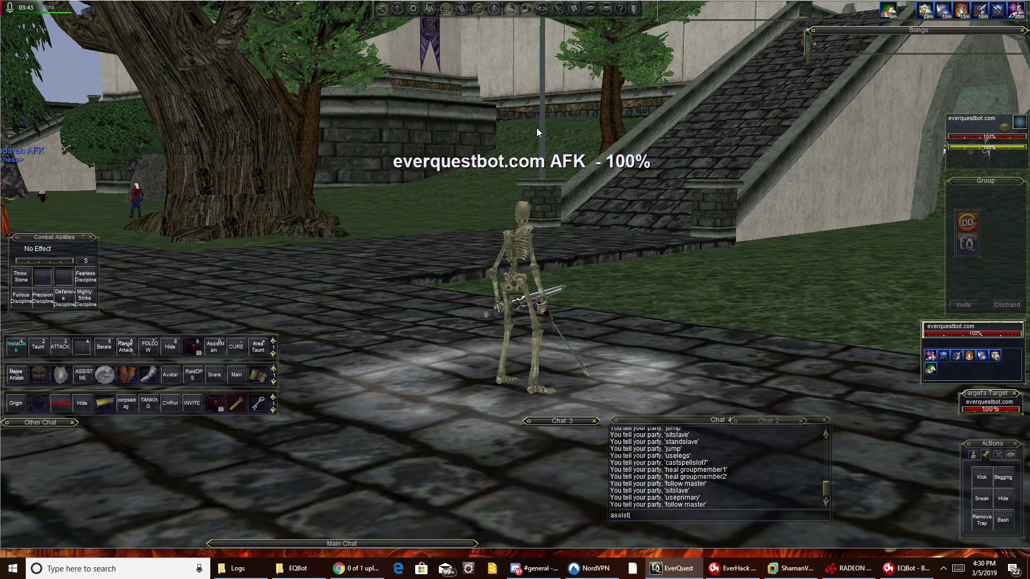
{"action": "type", "text": "castspell"}
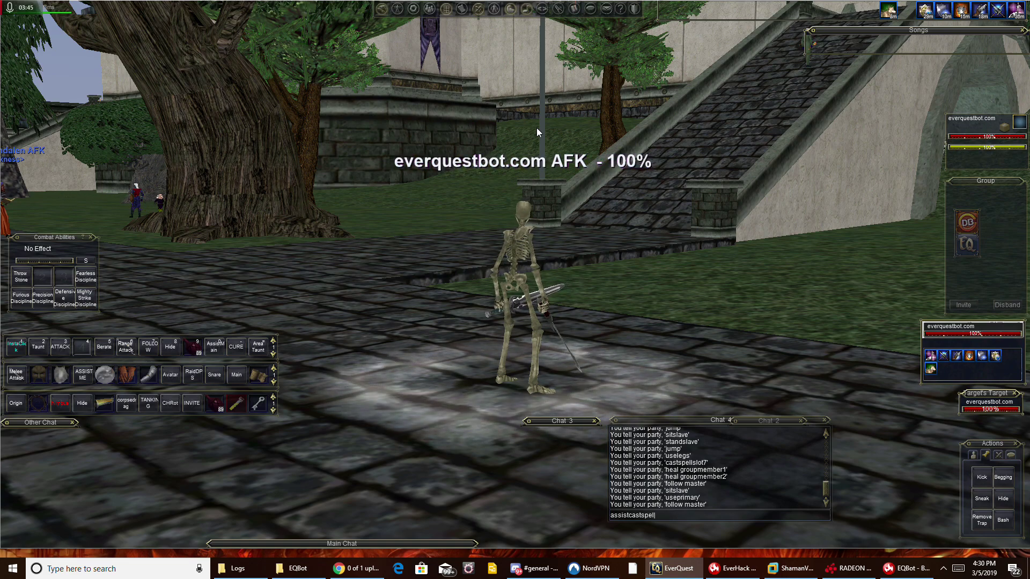
{"action": "key", "text": "Return"}
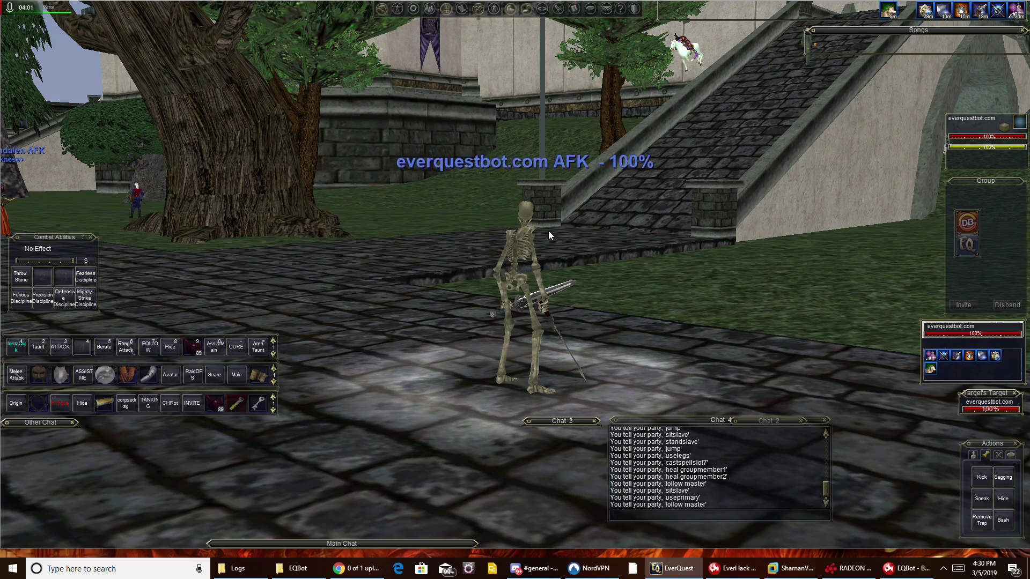
{"action": "left_click", "coordinate": [906, 568]}
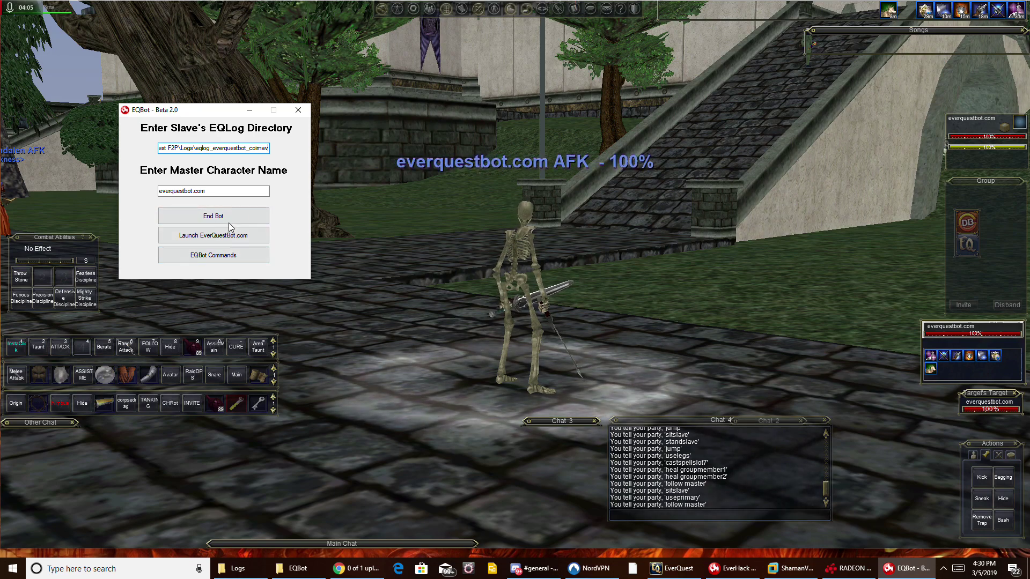
{"action": "left_click", "coordinate": [225, 263]}
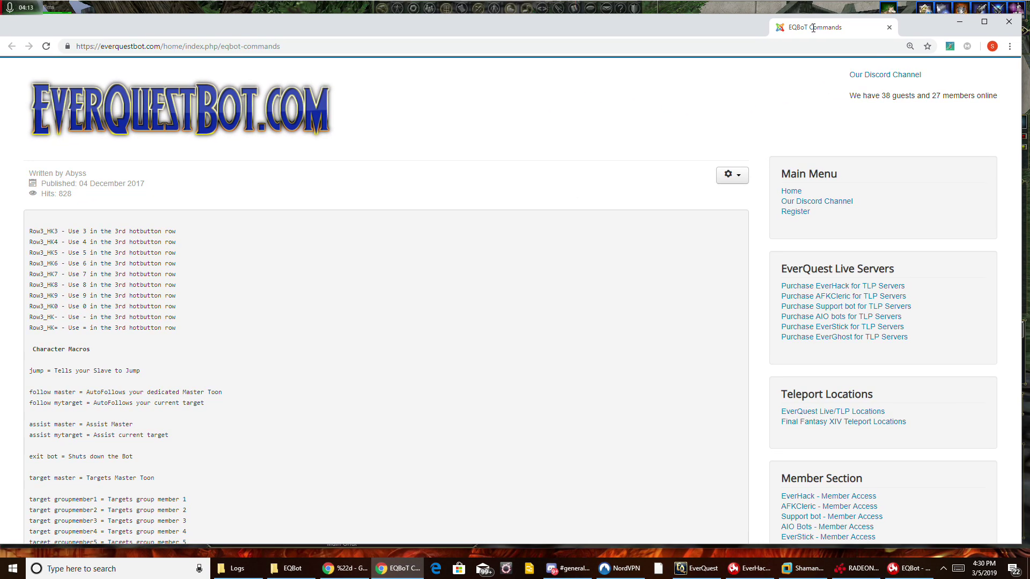
Maximize Chrome and read the jump and follow master macros on the commands page.
{"action": "left_click_drag", "start_coordinate": [813, 28], "coordinate": [750, 1]}
{"action": "scroll", "coordinate": [236, 200], "scroll_direction": "down", "scroll_amount": 4}
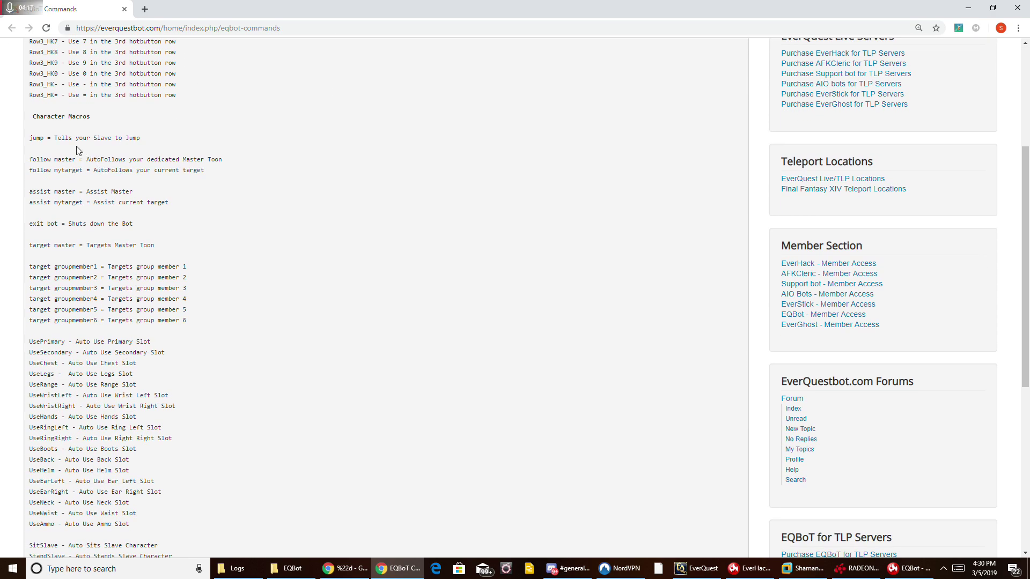
{"action": "left_click_drag", "start_coordinate": [63, 138], "coordinate": [157, 149]}
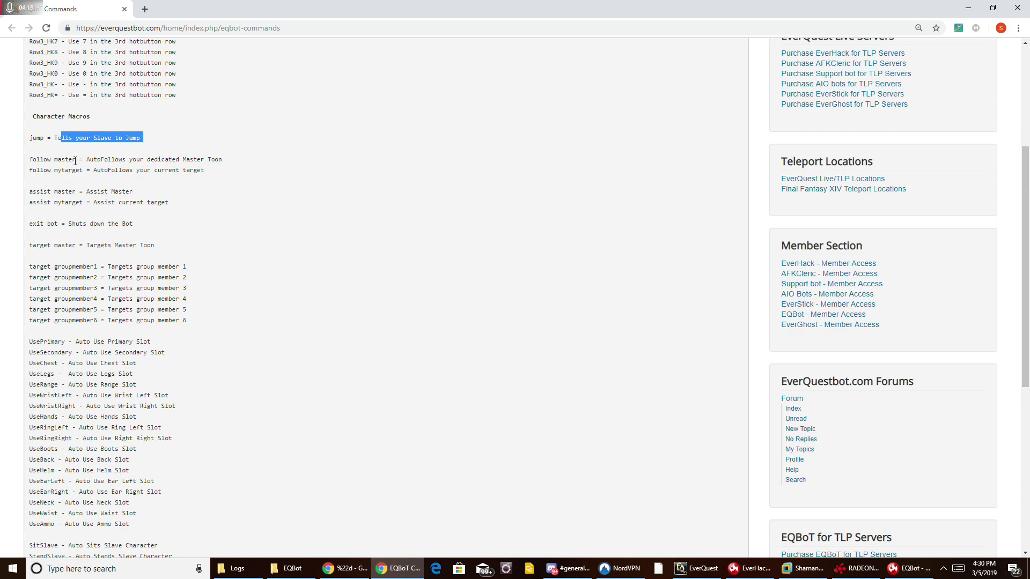
{"action": "left_click_drag", "start_coordinate": [32, 159], "coordinate": [42, 161]}
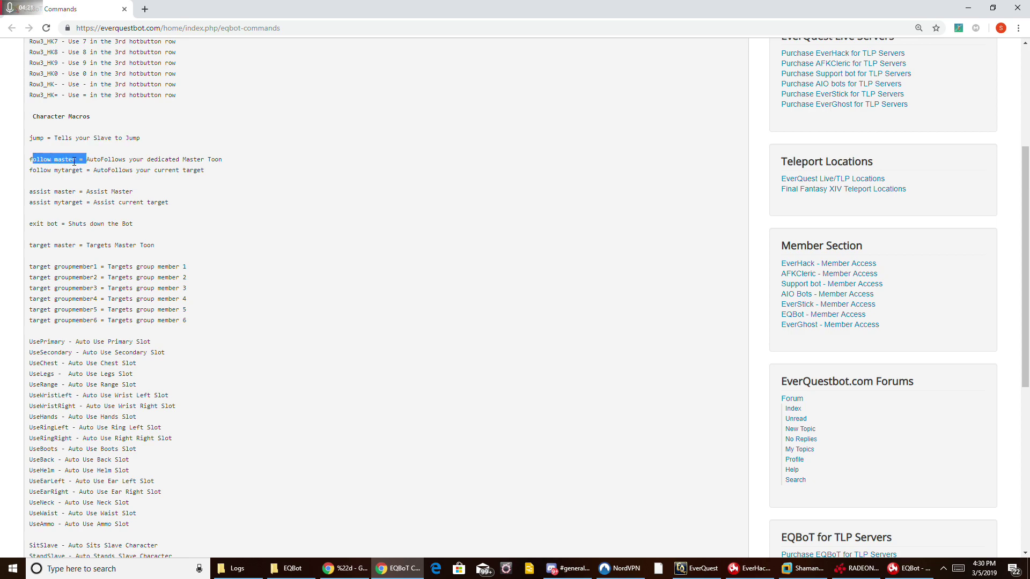
{"action": "scroll", "coordinate": [77, 172], "scroll_direction": "down", "scroll_amount": 2}
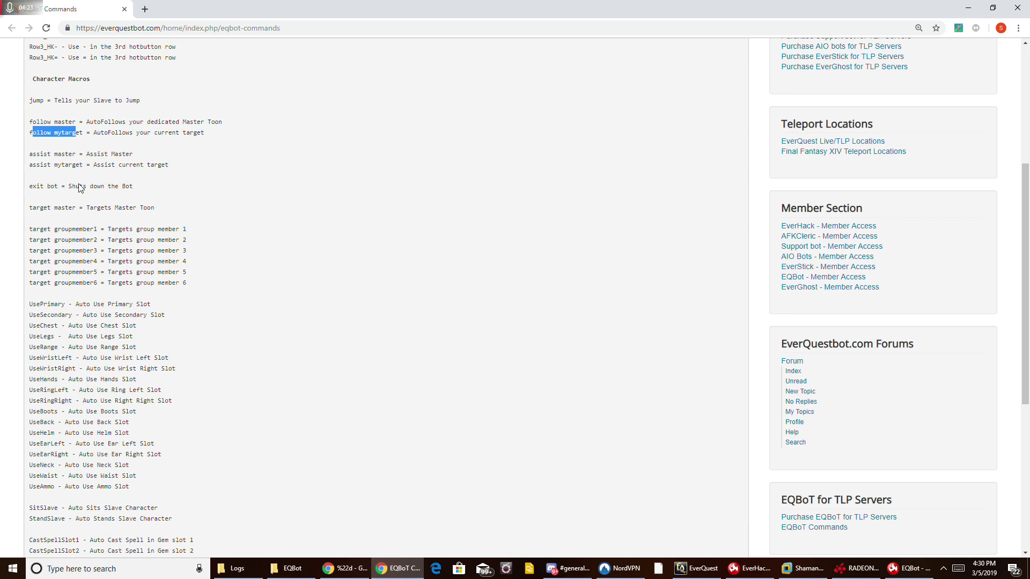
{"action": "left_click_drag", "start_coordinate": [33, 171], "coordinate": [94, 160]}
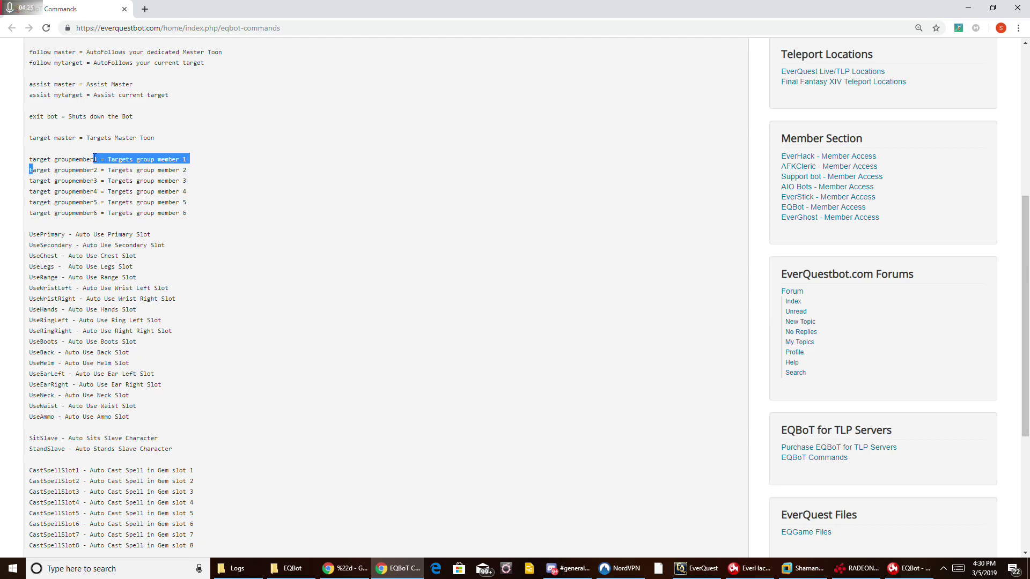
{"action": "scroll", "coordinate": [53, 161], "scroll_direction": "down", "scroll_amount": 5}
{"action": "scroll", "coordinate": [79, 160], "scroll_direction": "up", "scroll_amount": 4}
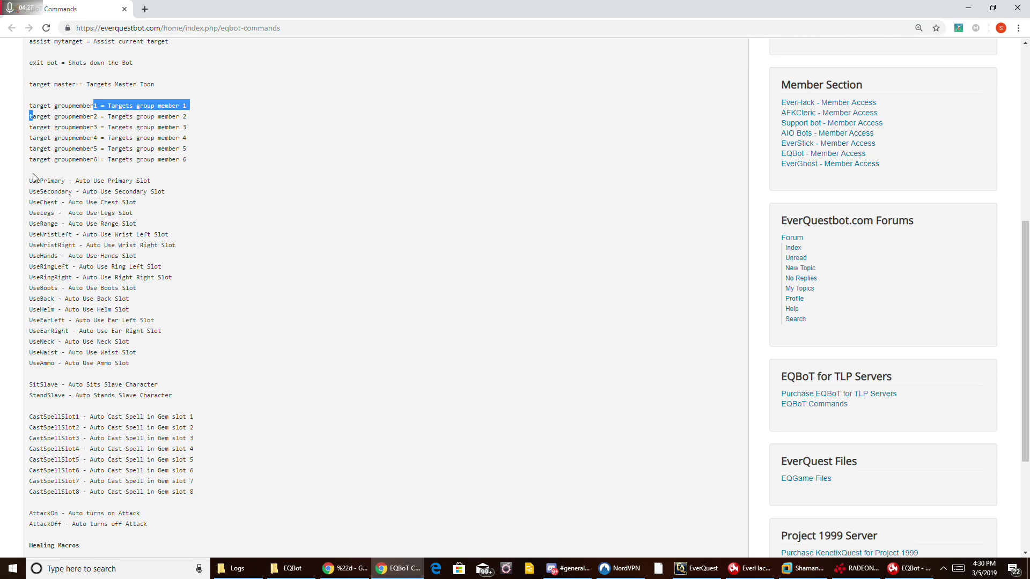
Read the Use slot, CastSpellSlot1 and heal groupmember commands, then return to EverQuest.
{"action": "left_click_drag", "start_coordinate": [33, 179], "coordinate": [132, 373]}
{"action": "left_click", "coordinate": [42, 193]}
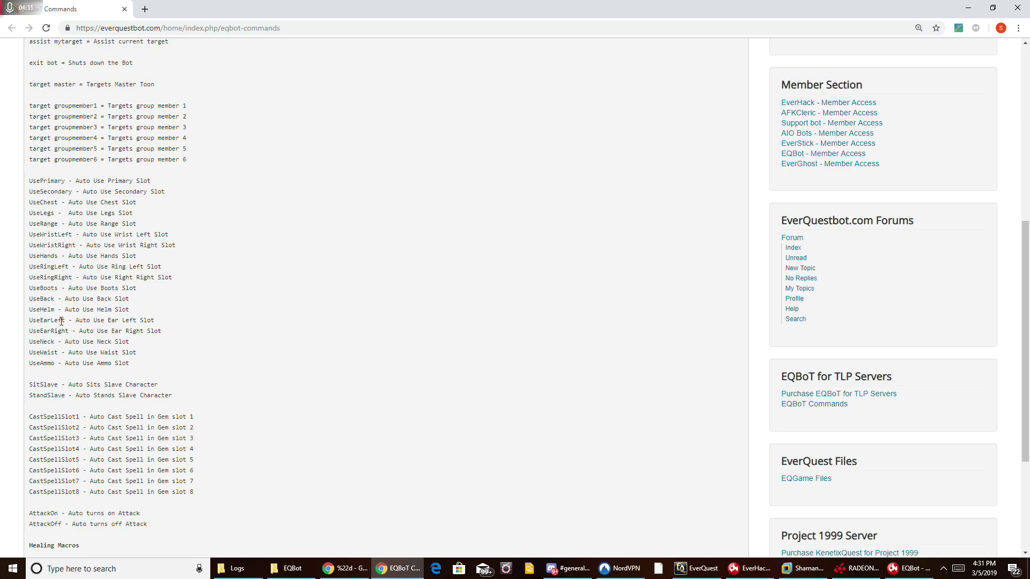
{"action": "scroll", "coordinate": [61, 321], "scroll_direction": "down", "scroll_amount": 3}
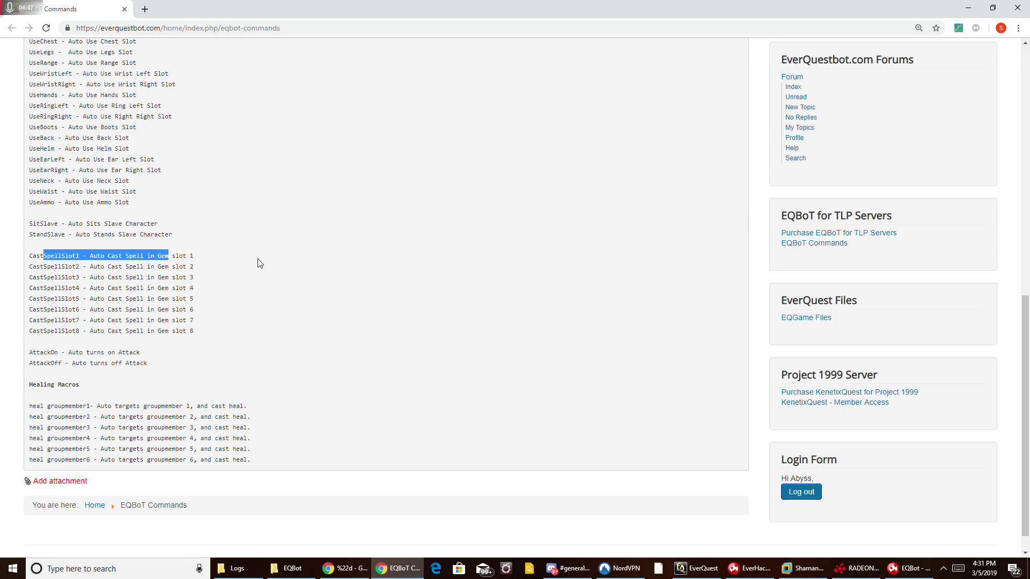
{"action": "left_click", "coordinate": [68, 259]}
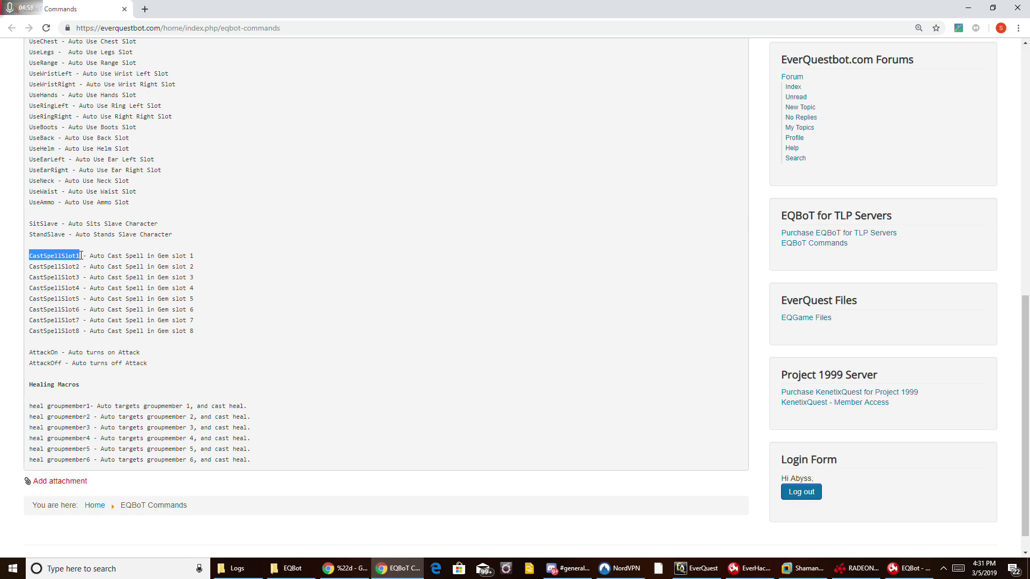
{"action": "left_click_drag", "start_coordinate": [109, 408], "coordinate": [61, 402]}
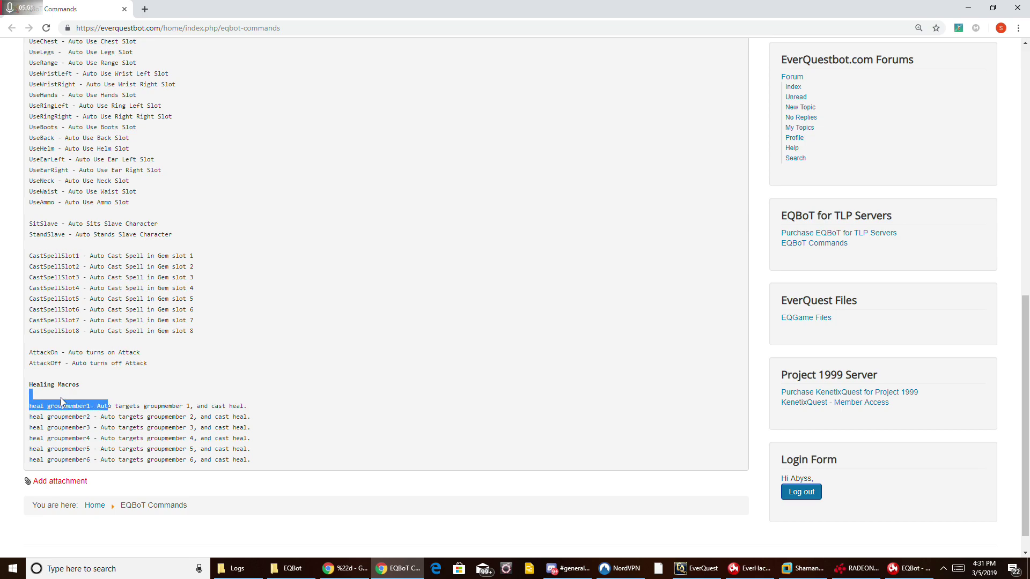
{"action": "left_click", "coordinate": [93, 409]}
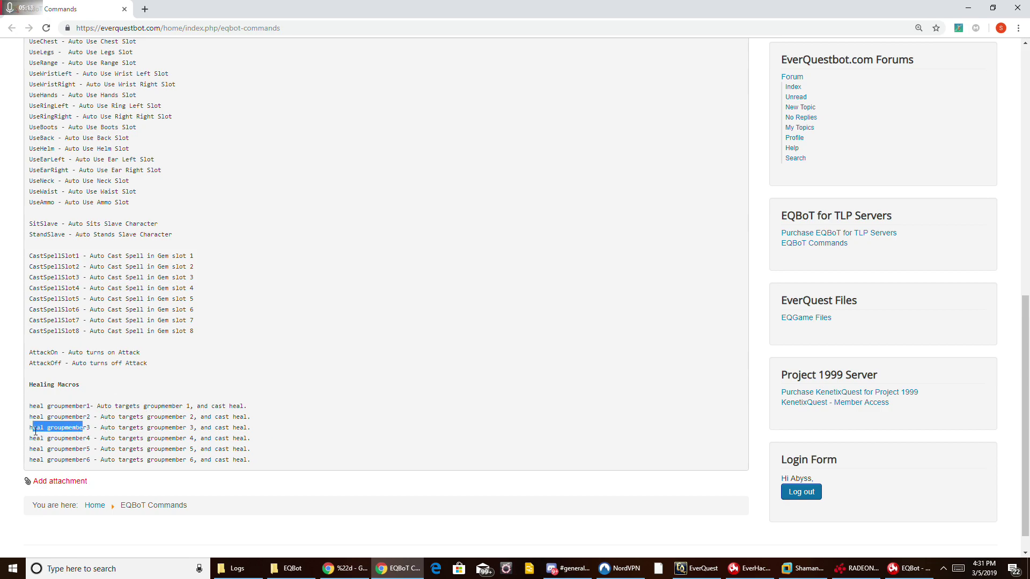
{"action": "scroll", "coordinate": [121, 324], "scroll_direction": "up", "scroll_amount": 6}
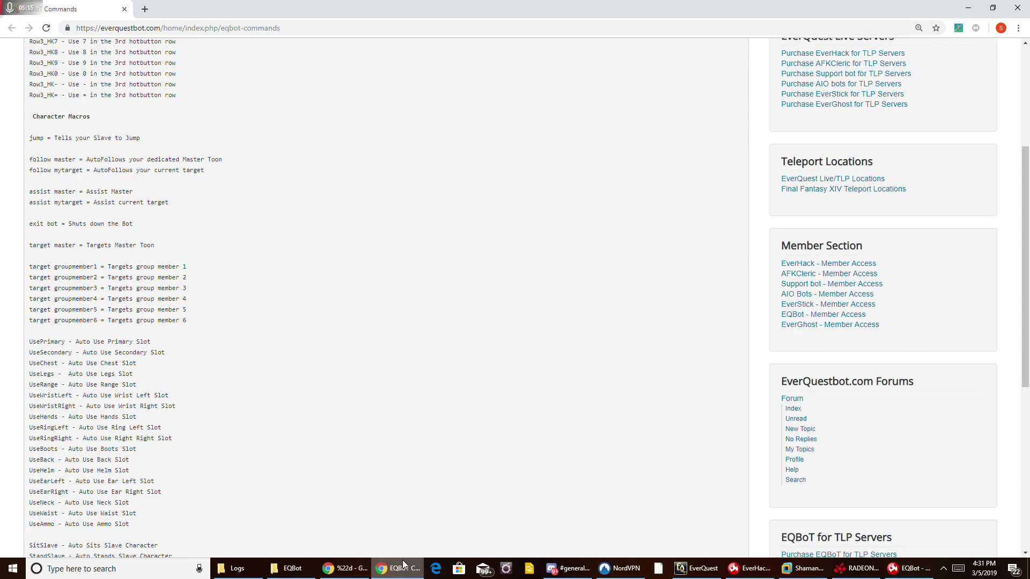
{"action": "left_click", "coordinate": [696, 568]}
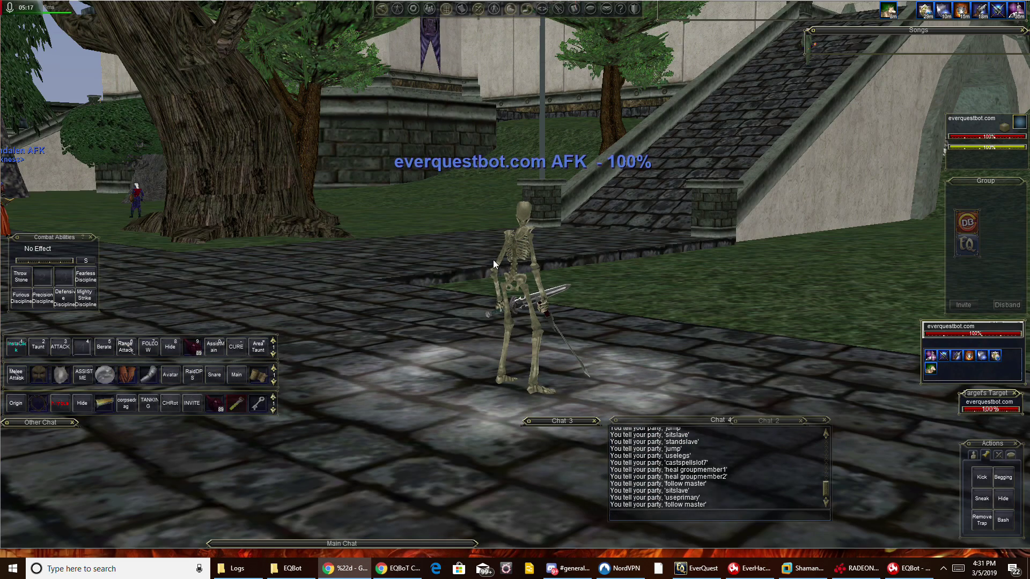